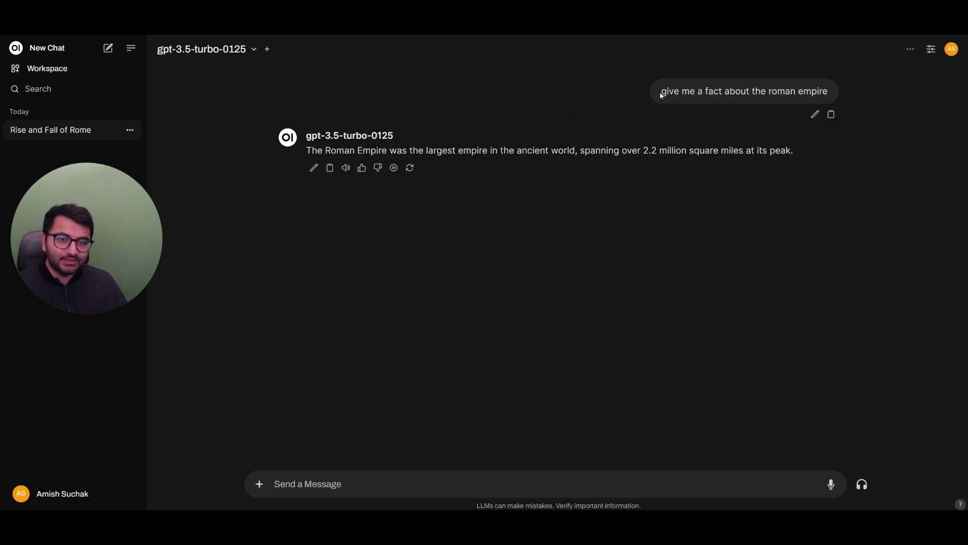
Play the Roman Empire reply (2.2 million square miles) aloud in the default voice
drag(663, 96, 829, 93)
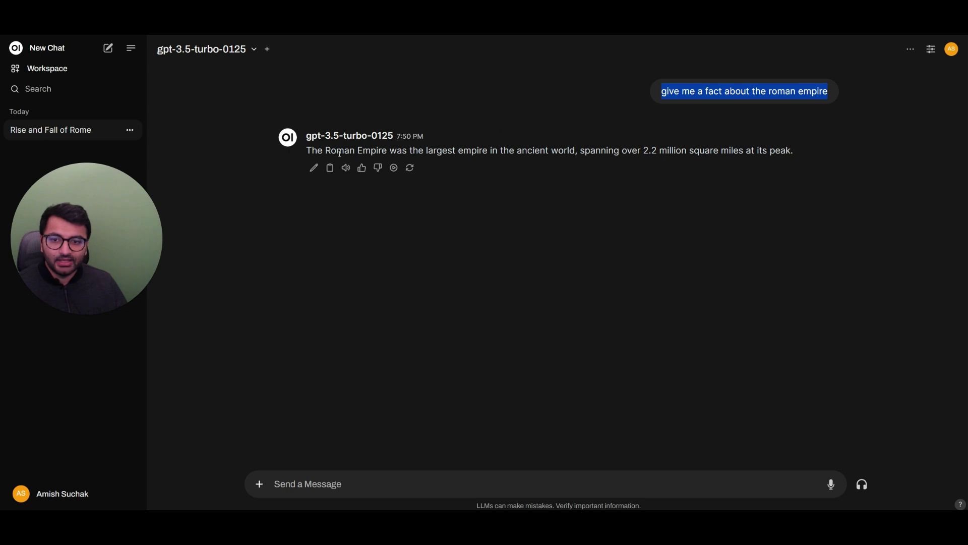
drag(357, 152, 519, 152)
click(519, 151)
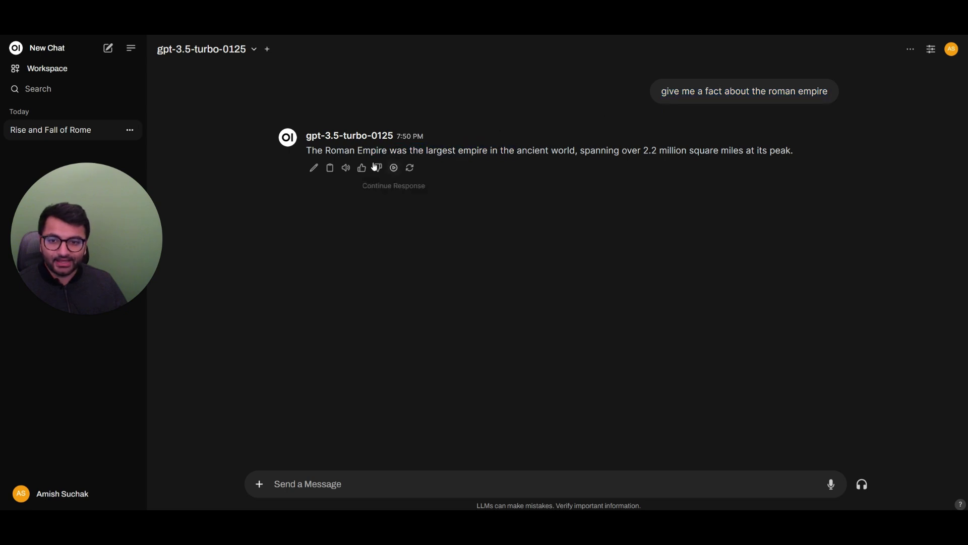
click(346, 168)
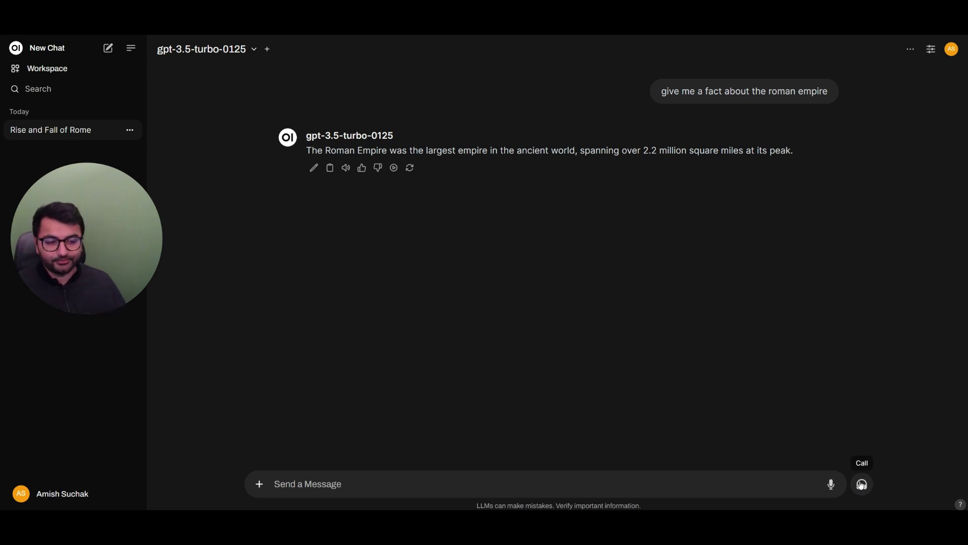
Say 'Thank you.' in a voice call, hear the 'You're welcome!' reply, then end the call
click(863, 485)
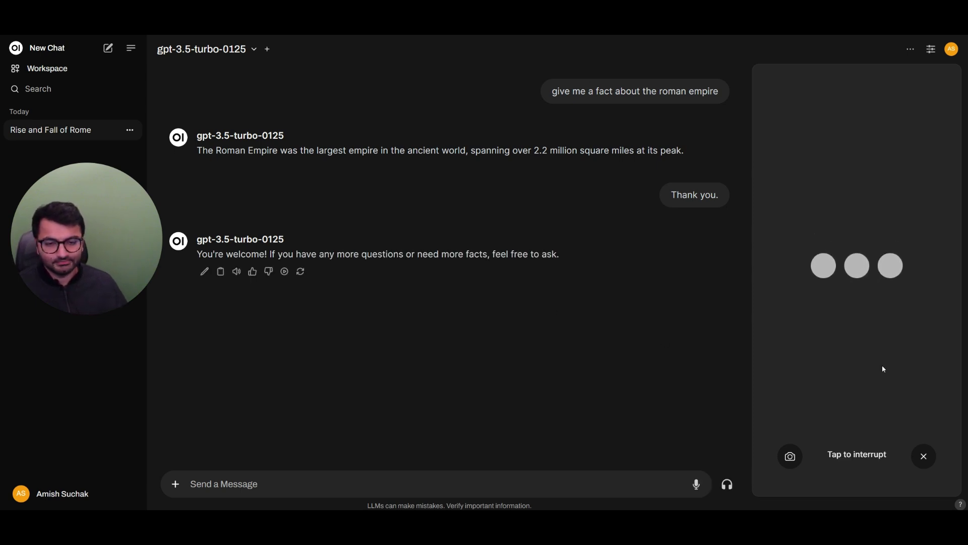
click(923, 463)
drag(446, 258, 675, 263)
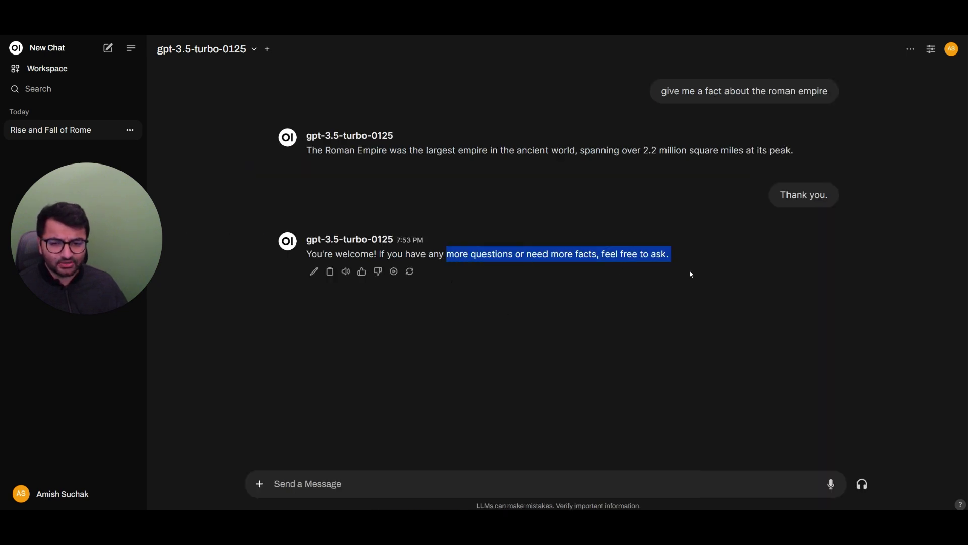
click(671, 262)
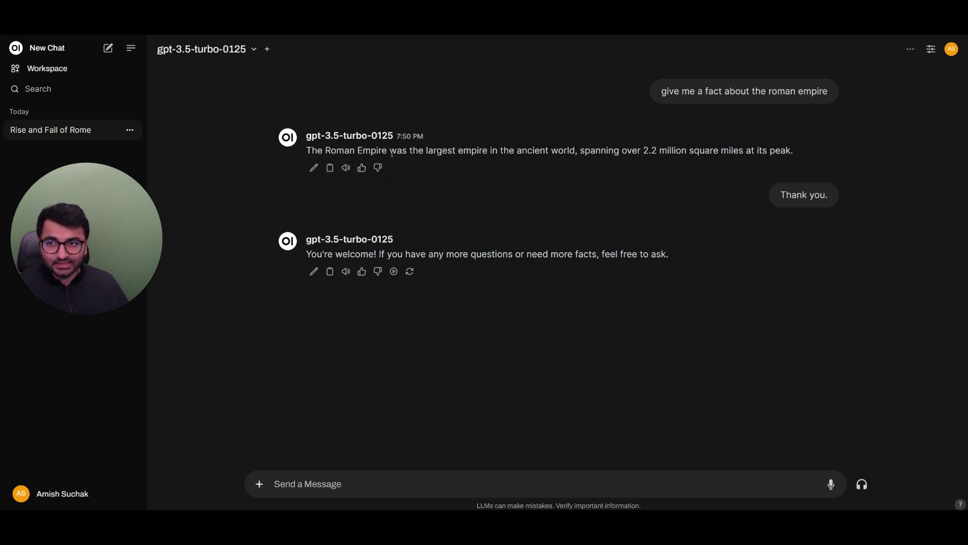
Go to Admin Panel > Settings > Audio, showing Whisper (Local) STT and Web API TTS
click(87, 498)
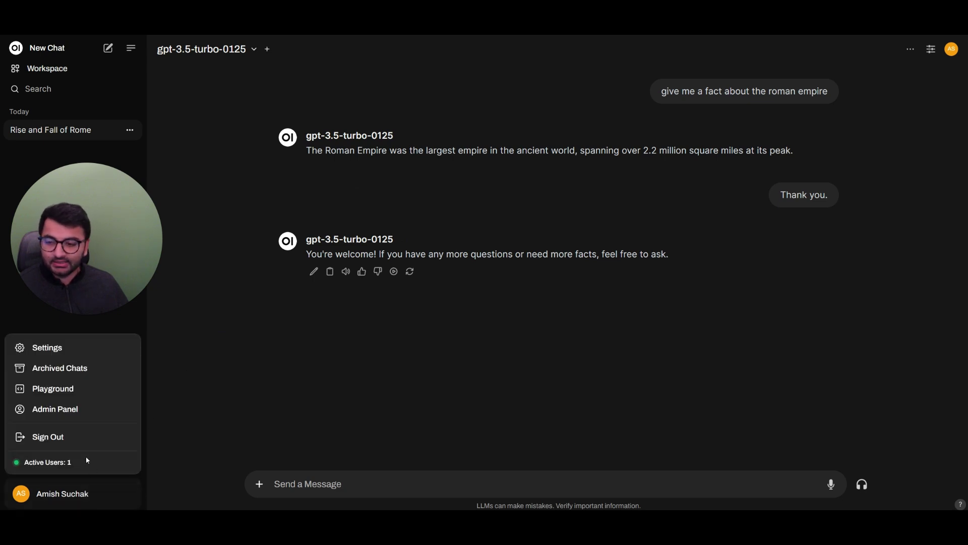
click(71, 409)
click(232, 71)
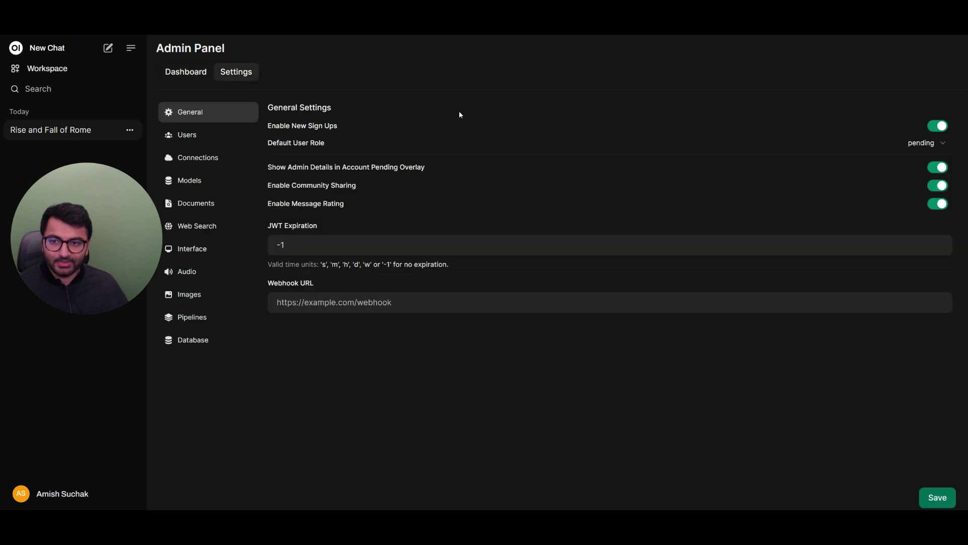
click(198, 275)
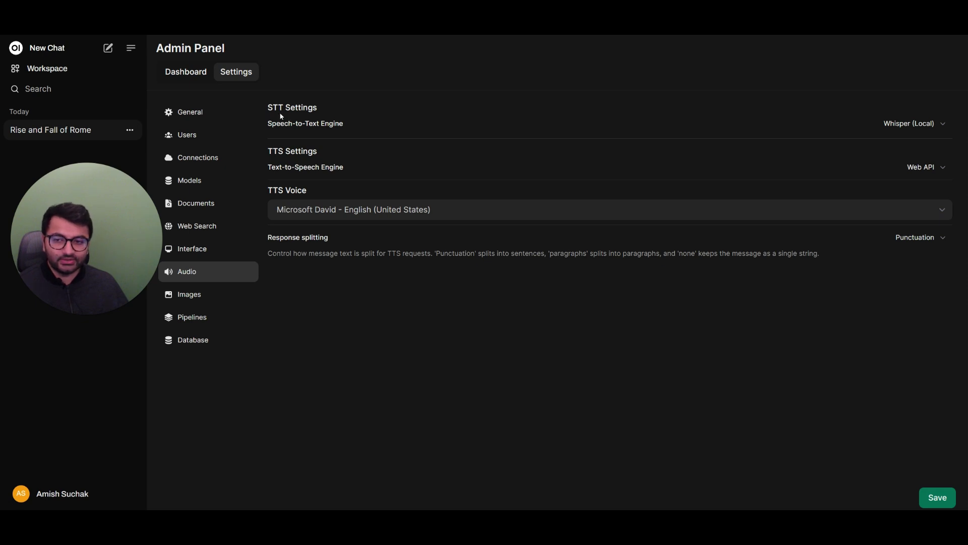
drag(269, 108, 323, 111)
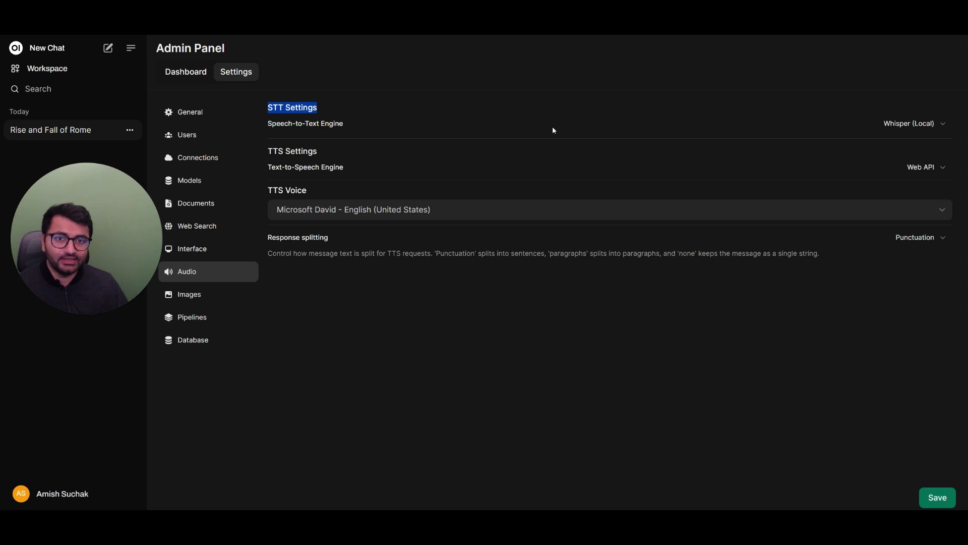
click(933, 122)
click(916, 140)
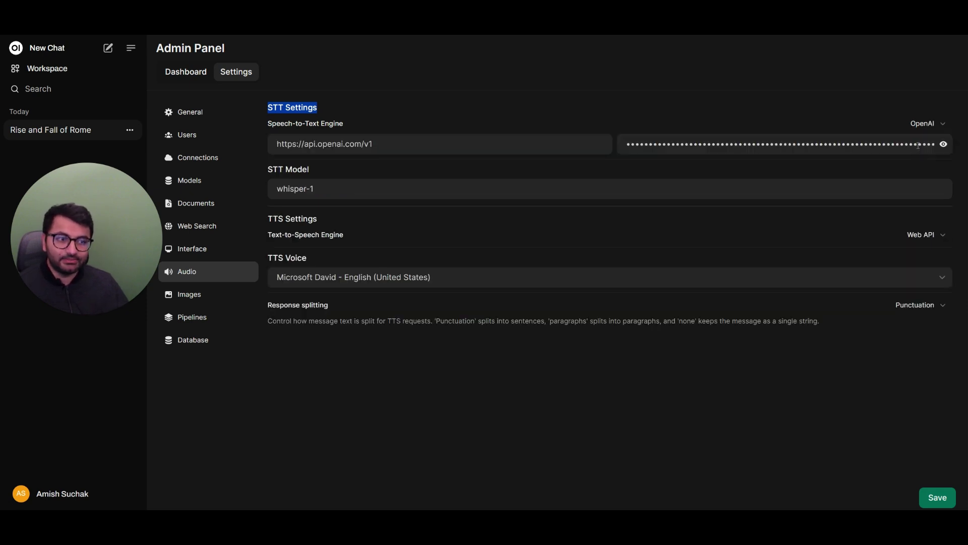
click(916, 127)
click(922, 156)
click(923, 124)
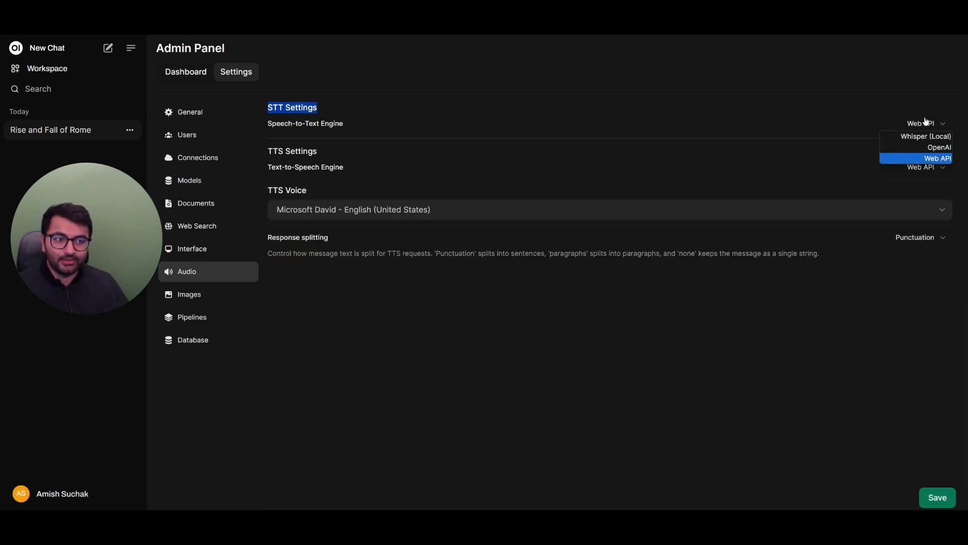
click(924, 137)
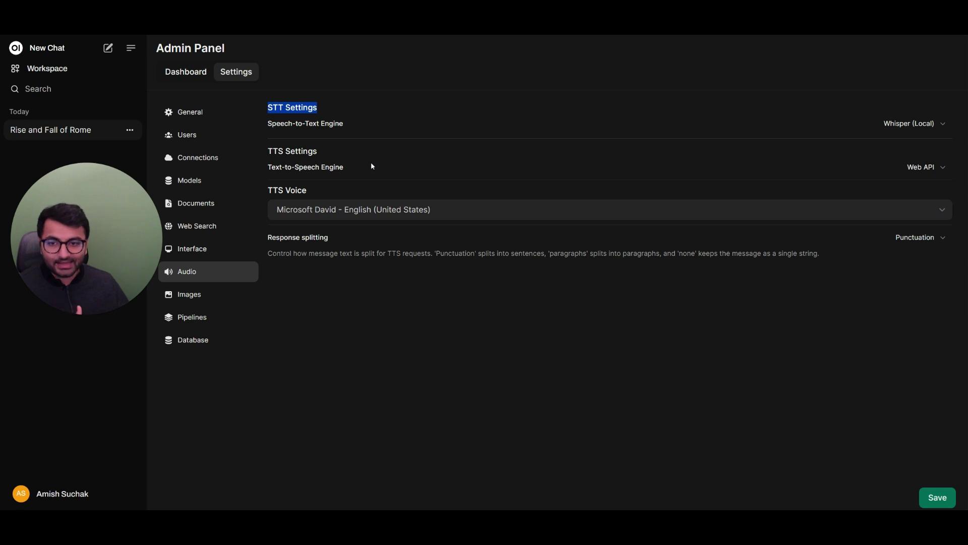
click(921, 167)
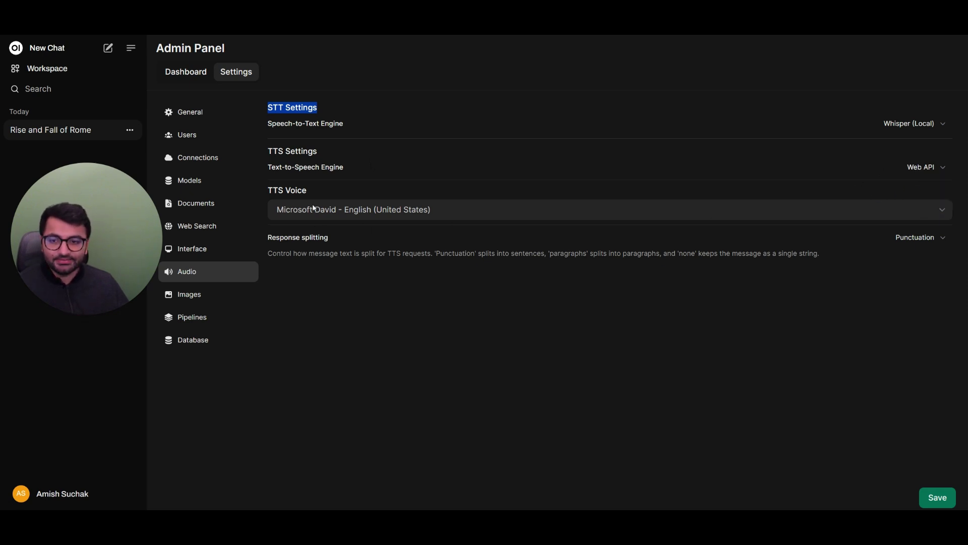
click(353, 212)
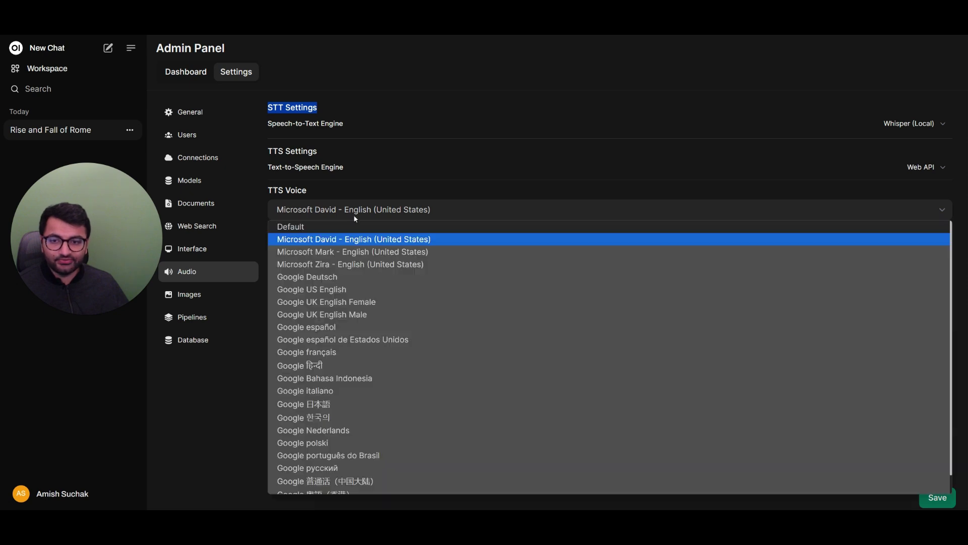
scroll(376, 404, down, 1)
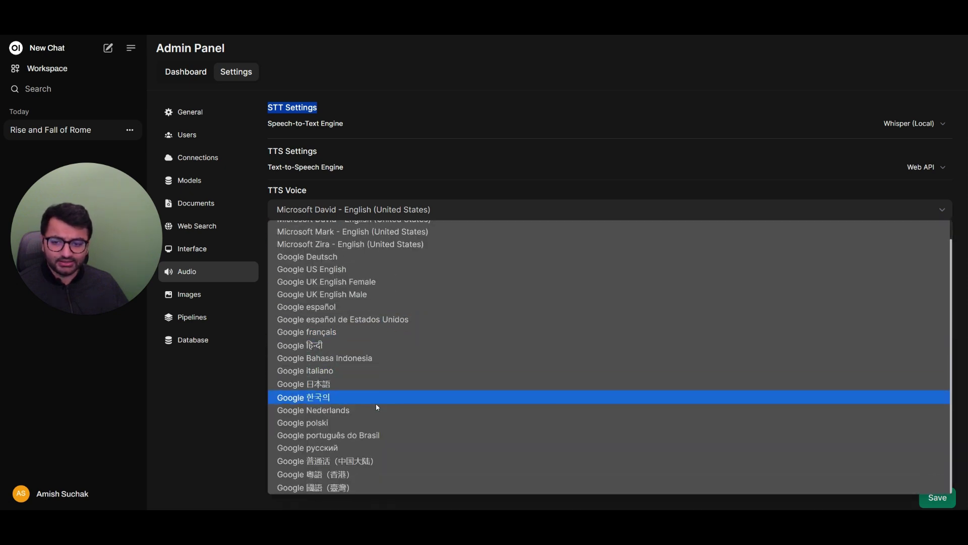
scroll(426, 414, up, 1)
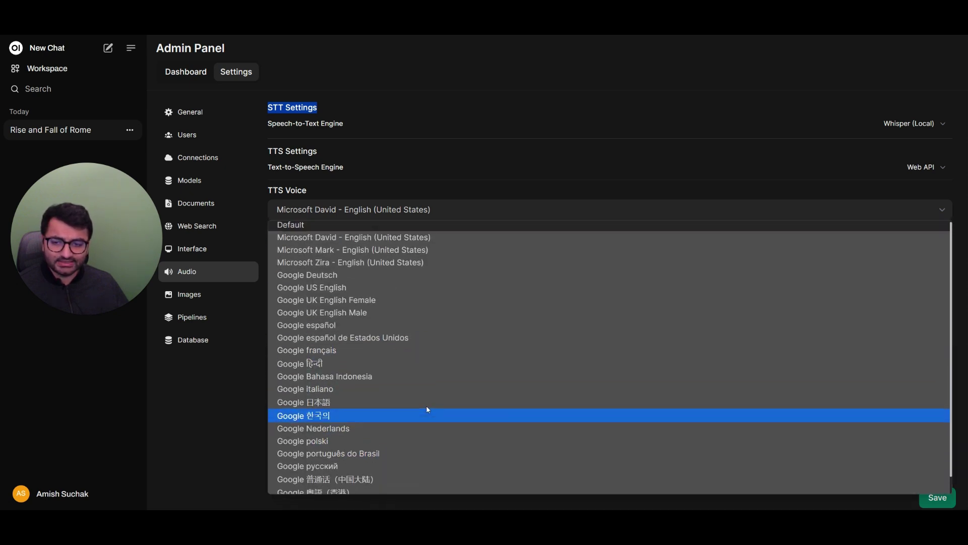
click(468, 182)
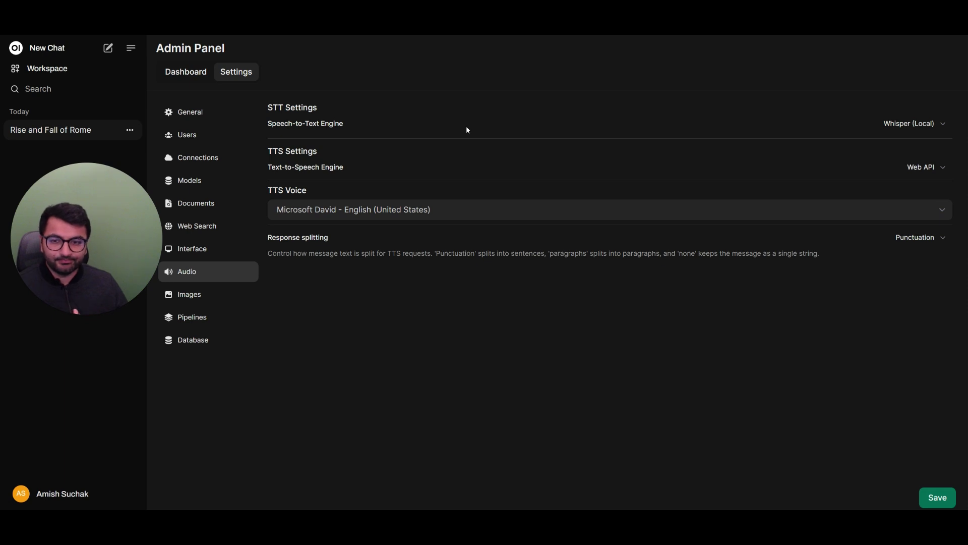
click(921, 168)
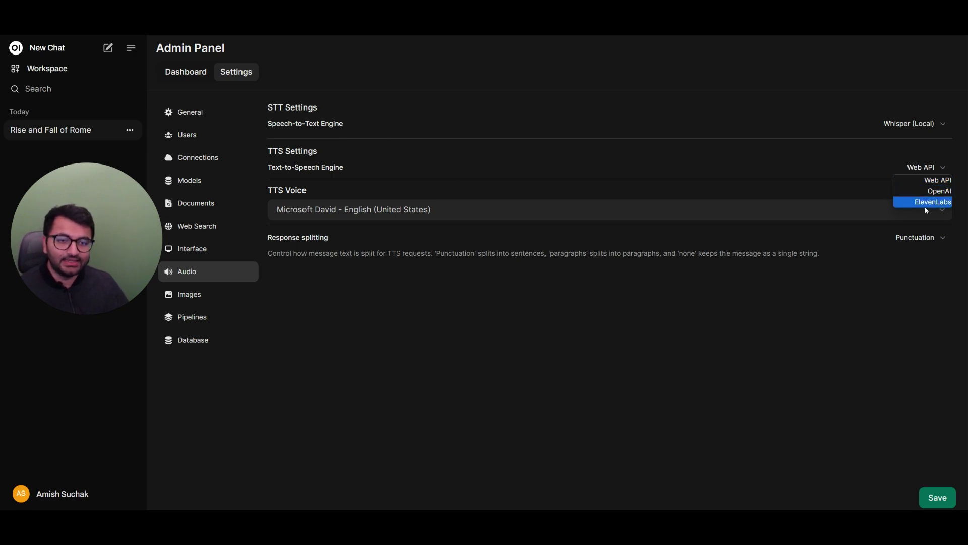
click(605, 54)
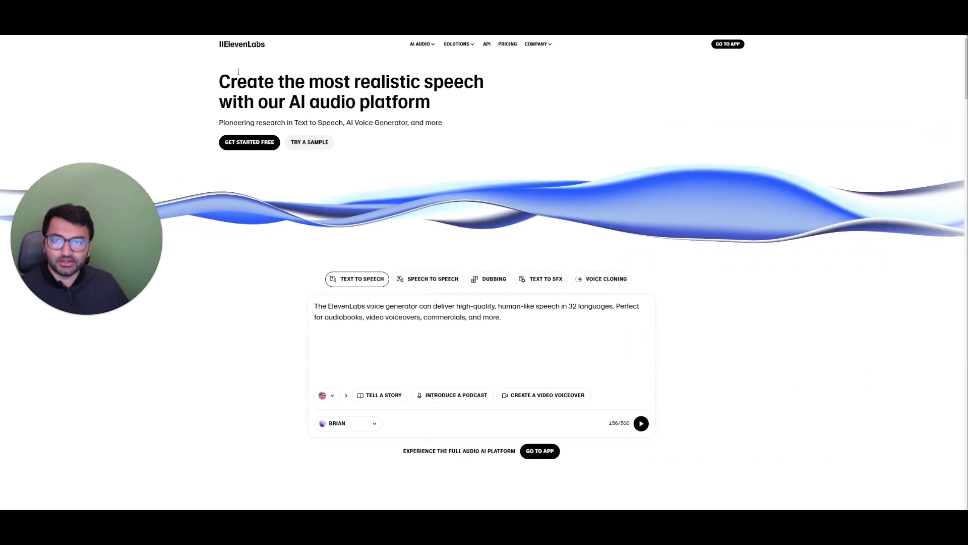
Highlight part of the ElevenLabs homepage headline
drag(382, 81, 248, 104)
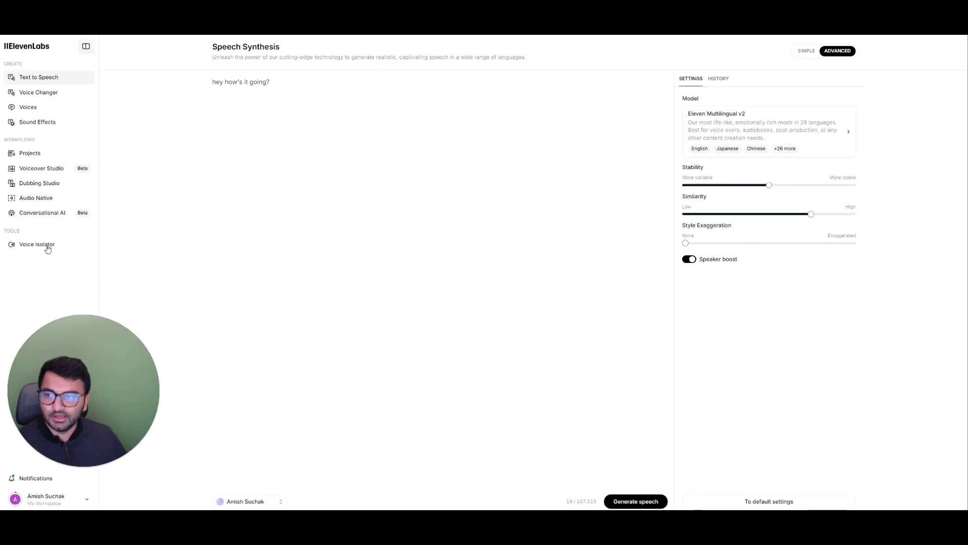
Play the Aria, Bill and Jessica voice previews from the My voices list
click(46, 111)
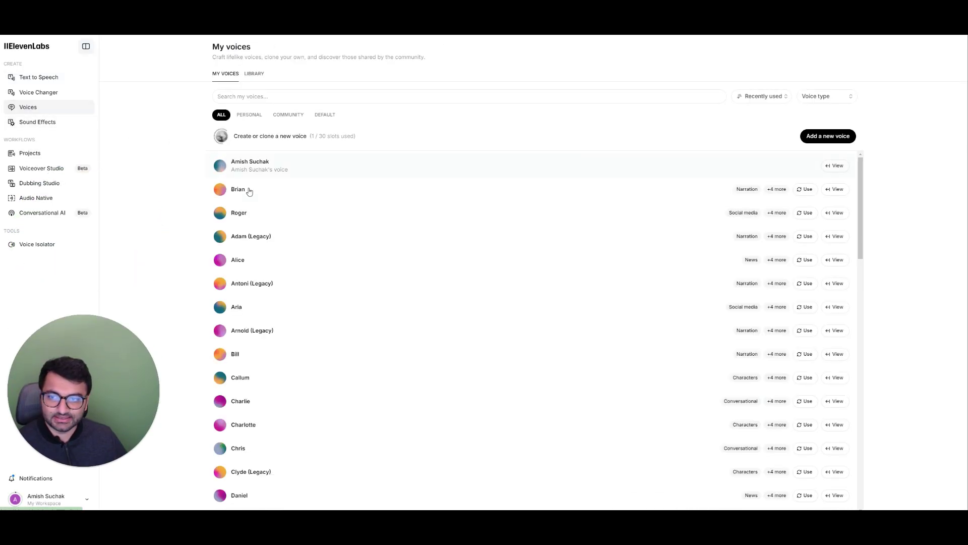
scroll(285, 190, down, 3)
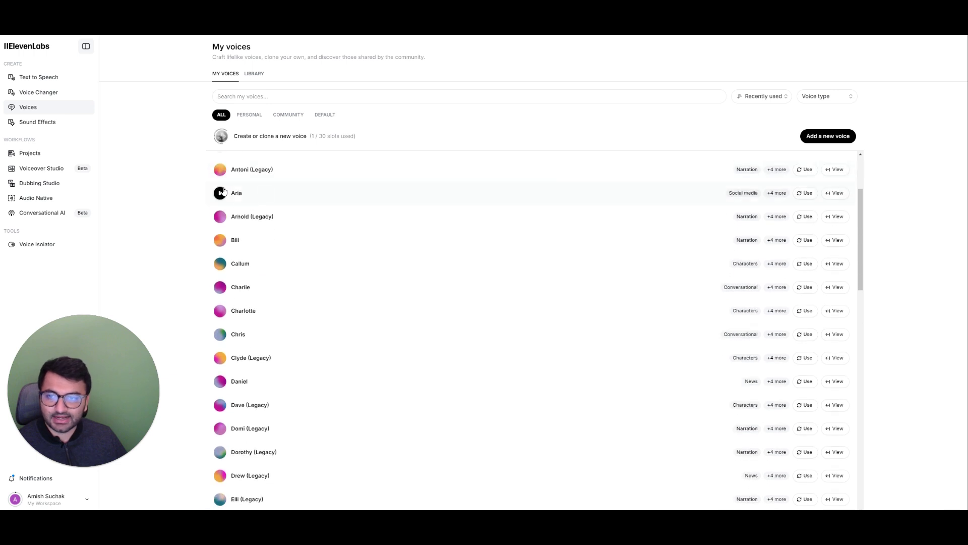
mouse_move(31, 433)
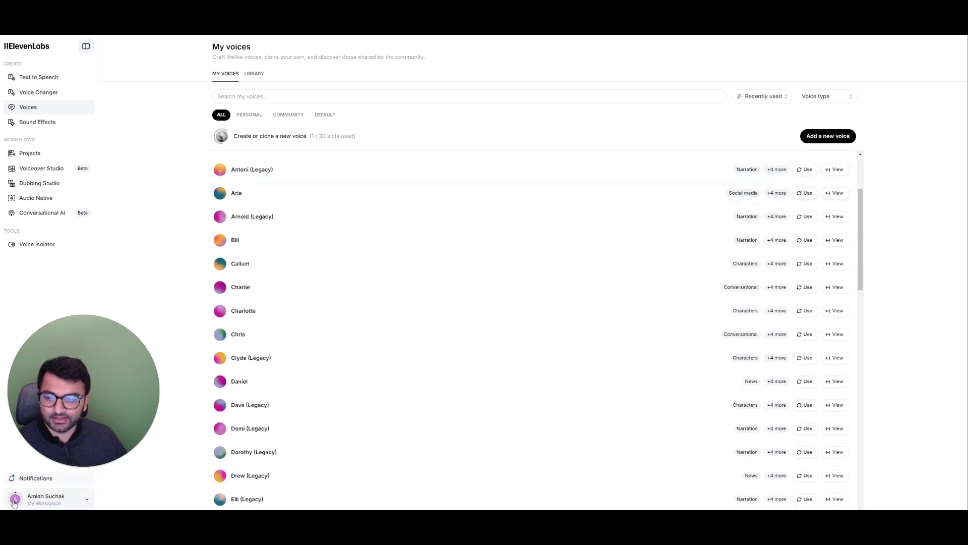
mouse_move(224, 244)
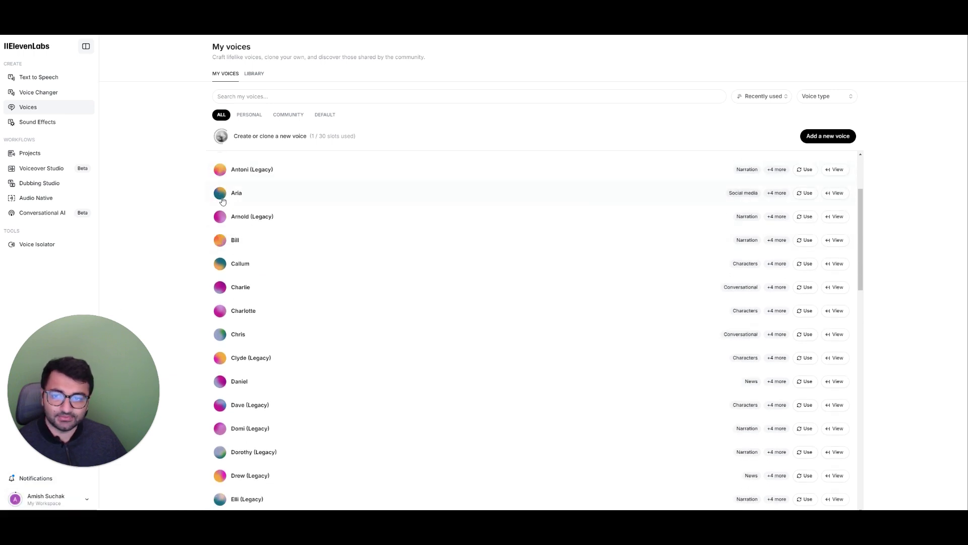
click(220, 192)
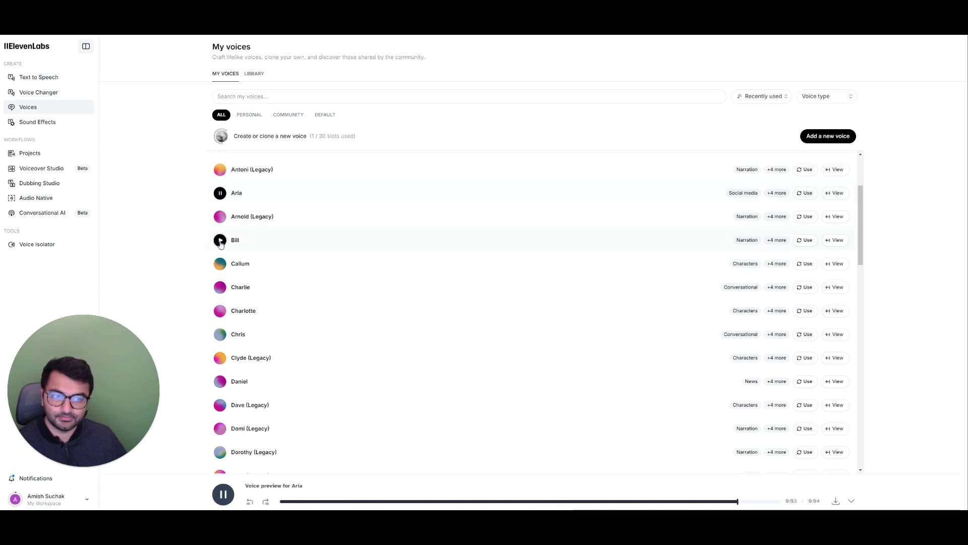
click(220, 241)
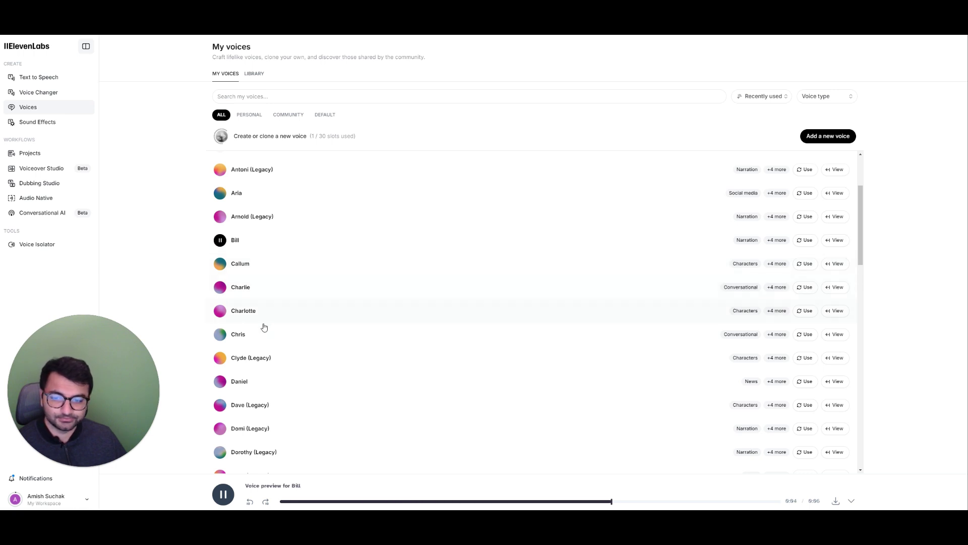
scroll(257, 336, down, 8)
click(220, 374)
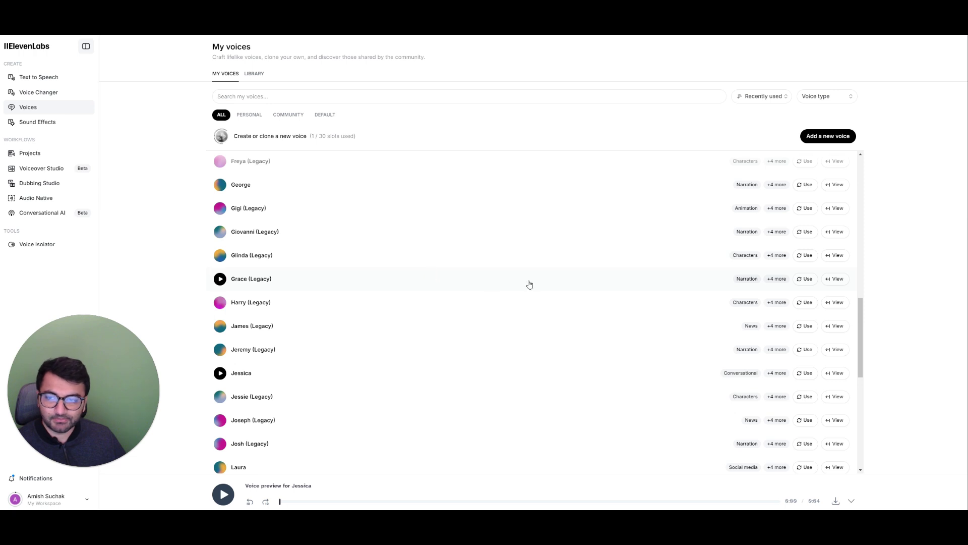
scroll(342, 254, up, 3)
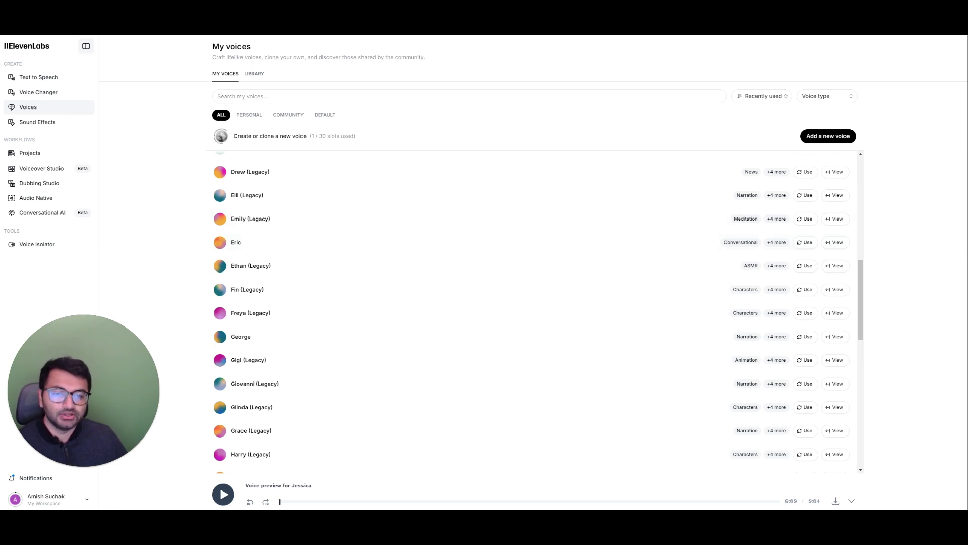
Show the ElevenLabs API Keys list with its one existing key
click(76, 499)
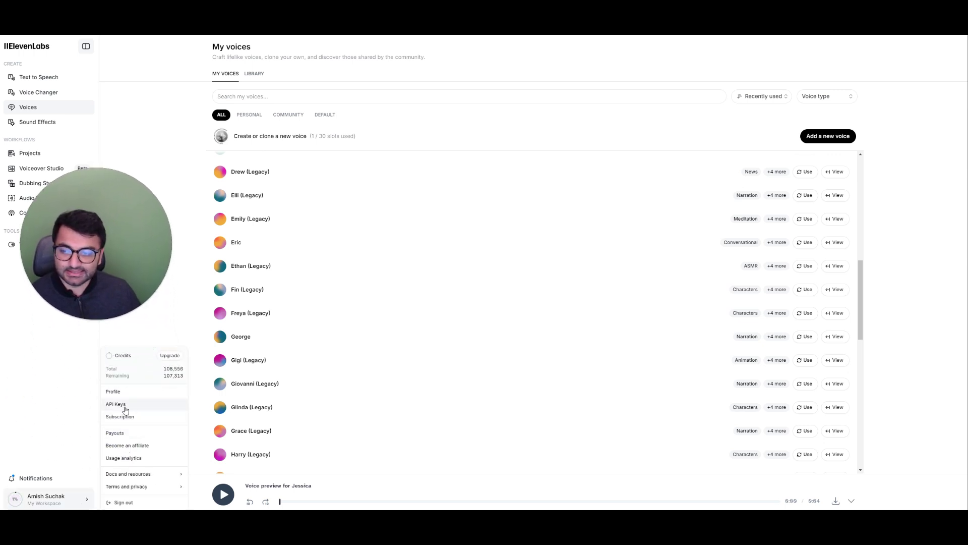
click(125, 408)
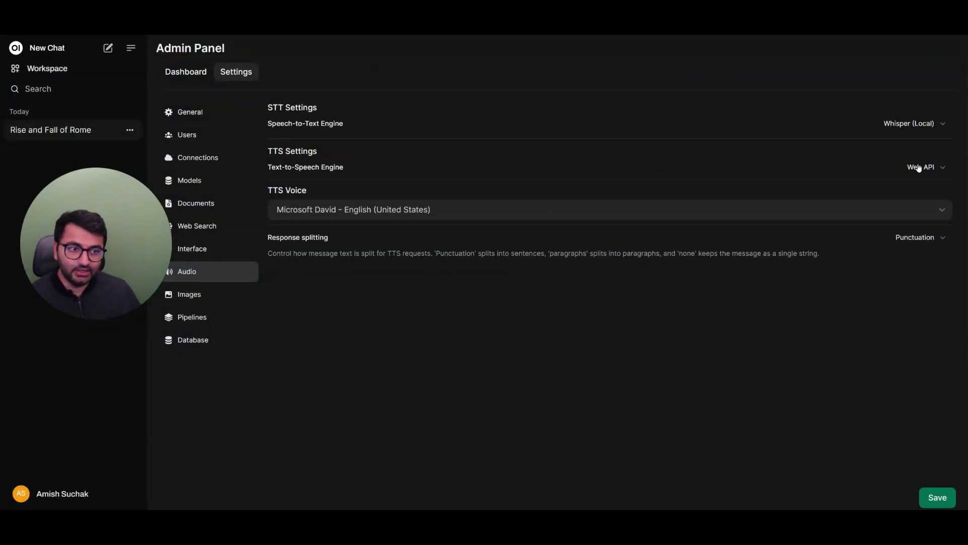
Switch text-to-speech to ElevenLabs with the API key, Lily voice and eleven_turbo_v2_5 model, and save
click(937, 168)
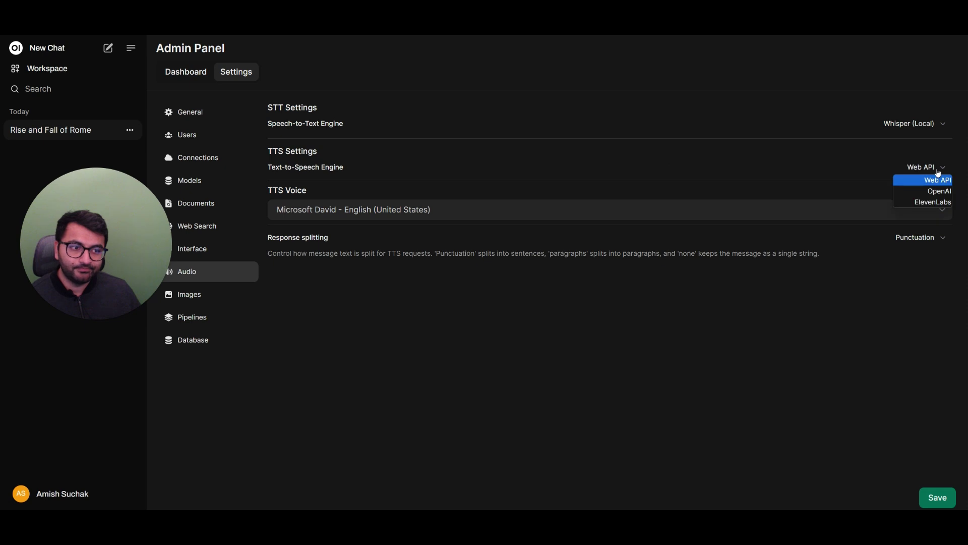
click(933, 202)
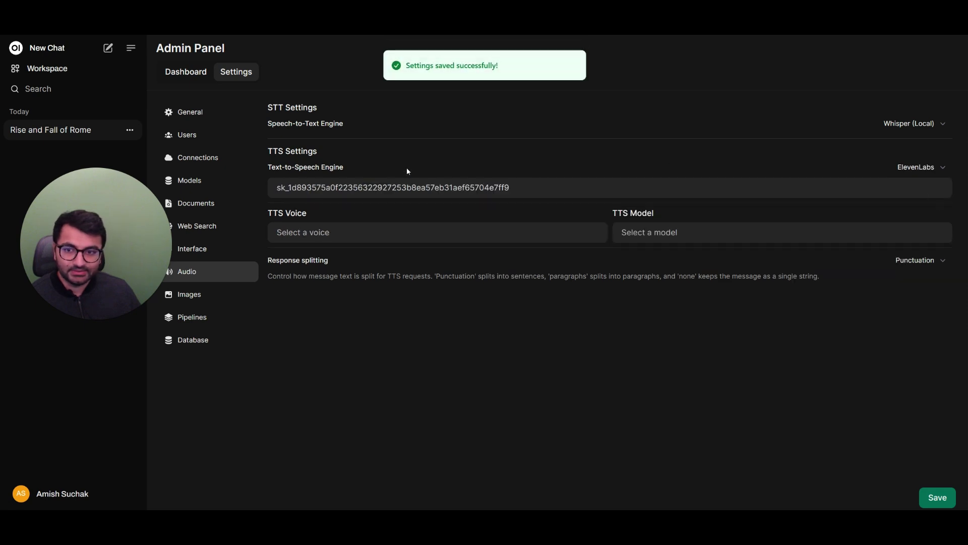
drag(538, 190, 248, 195)
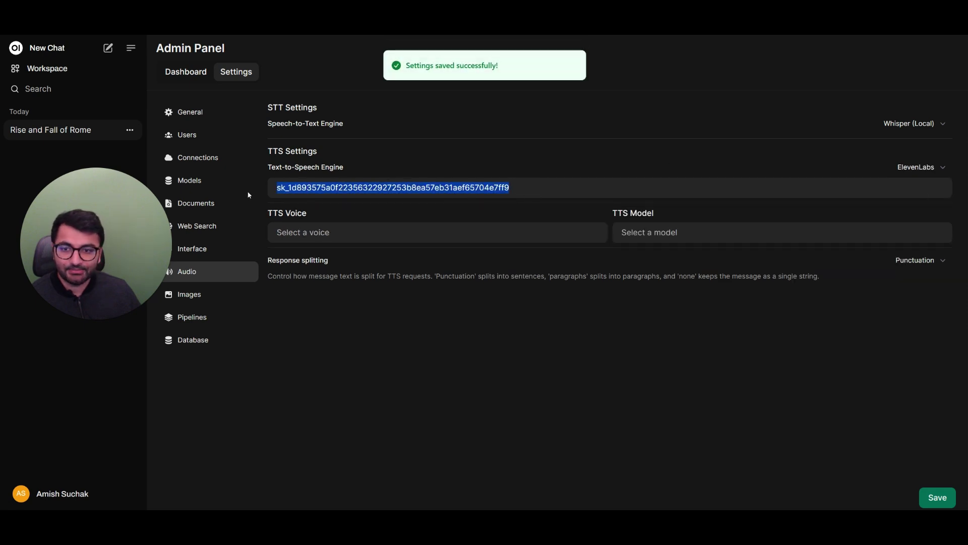
click(388, 209)
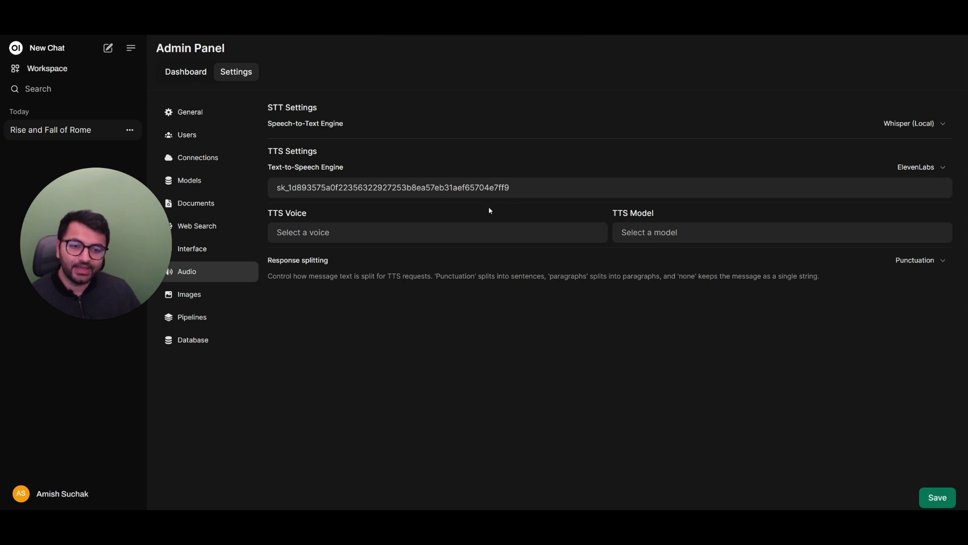
click(348, 236)
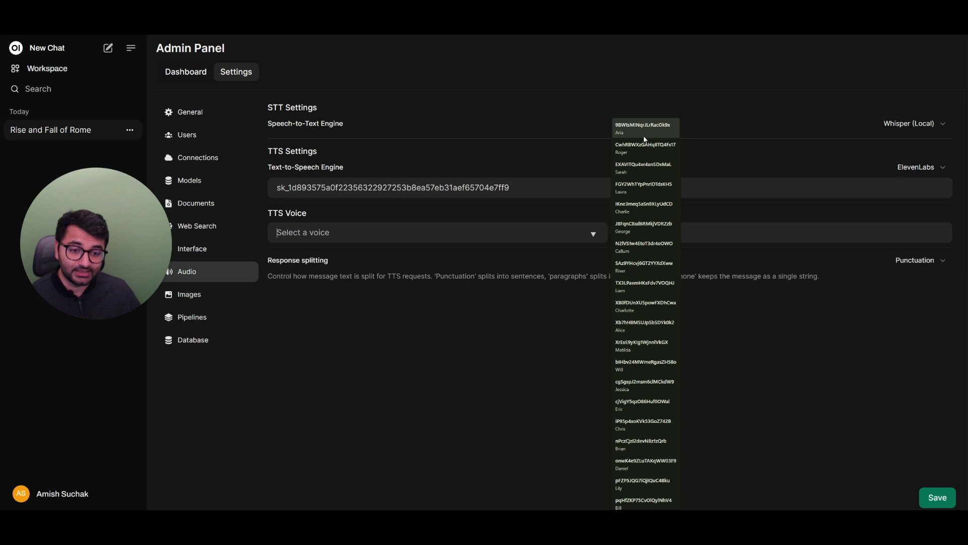
click(638, 486)
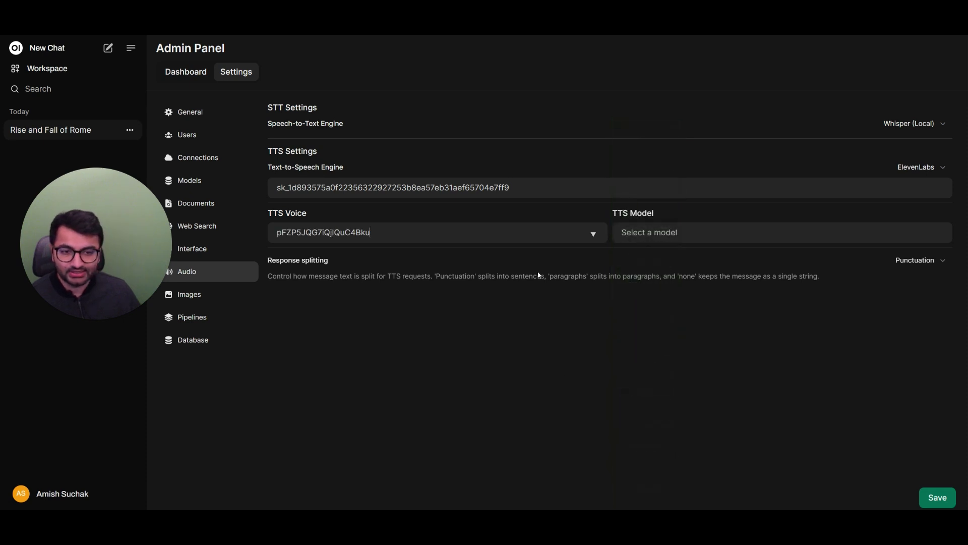
click(654, 231)
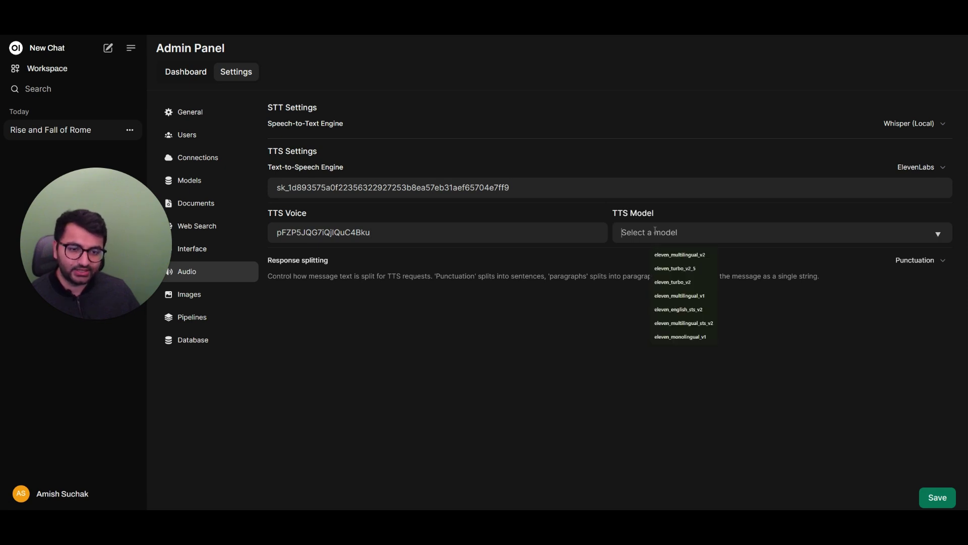
click(694, 274)
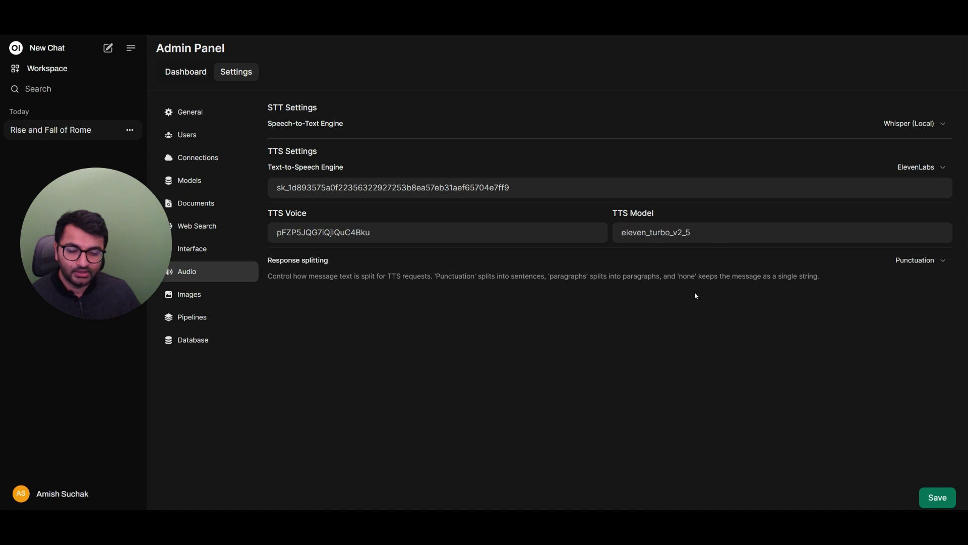
click(936, 497)
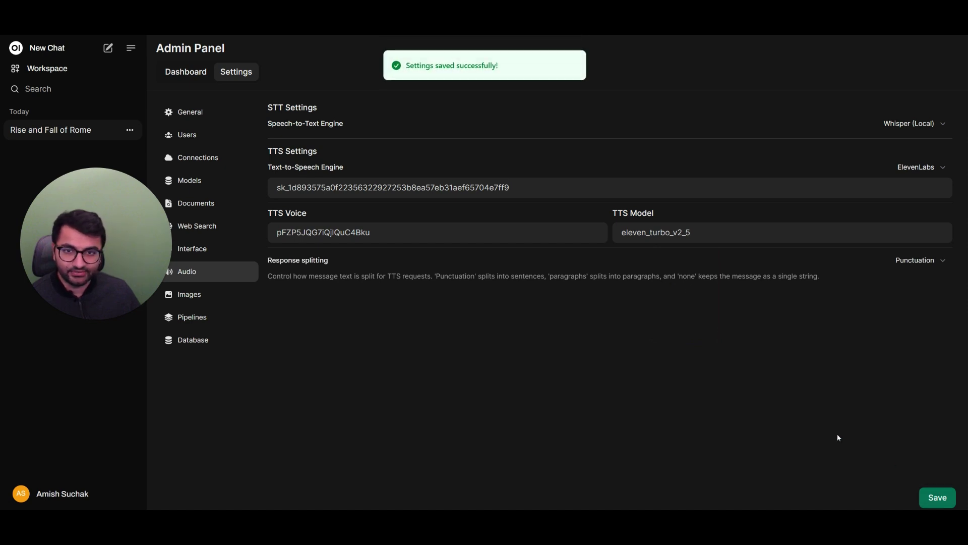
Return to the Rise and Fall of Rome chat and play 'You're welcome!' aloud
click(77, 132)
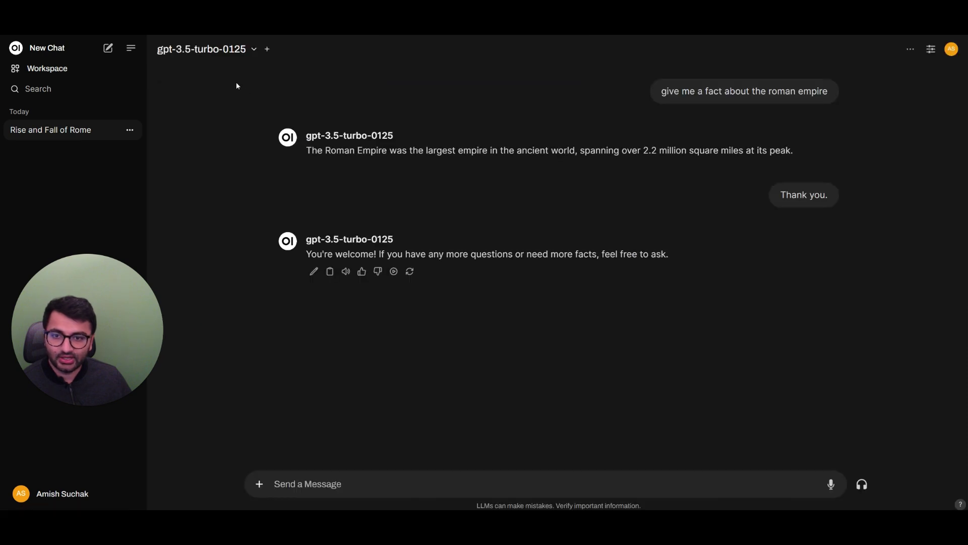
click(347, 273)
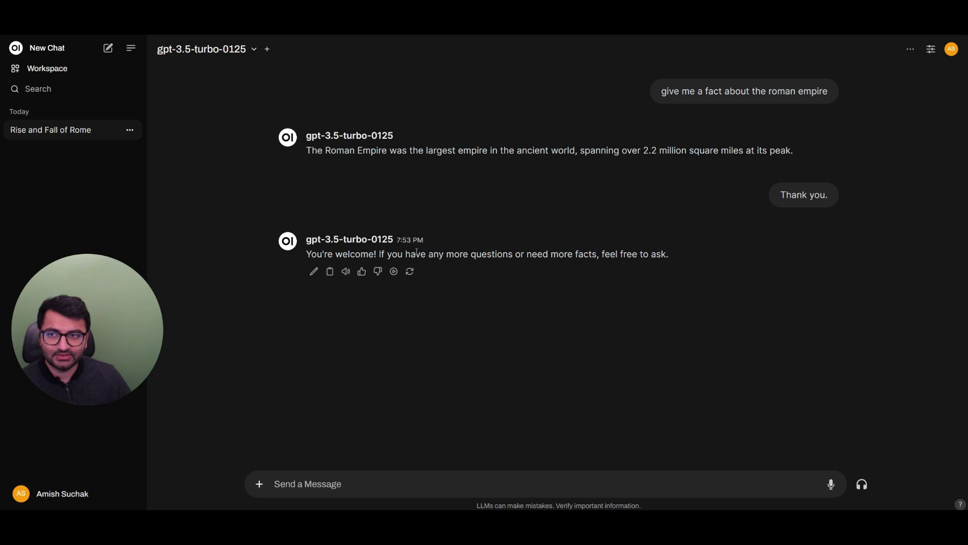
Ask for a fun fact by voice call (bananas are berries, strawberries aren't), then replay it aloud
click(861, 485)
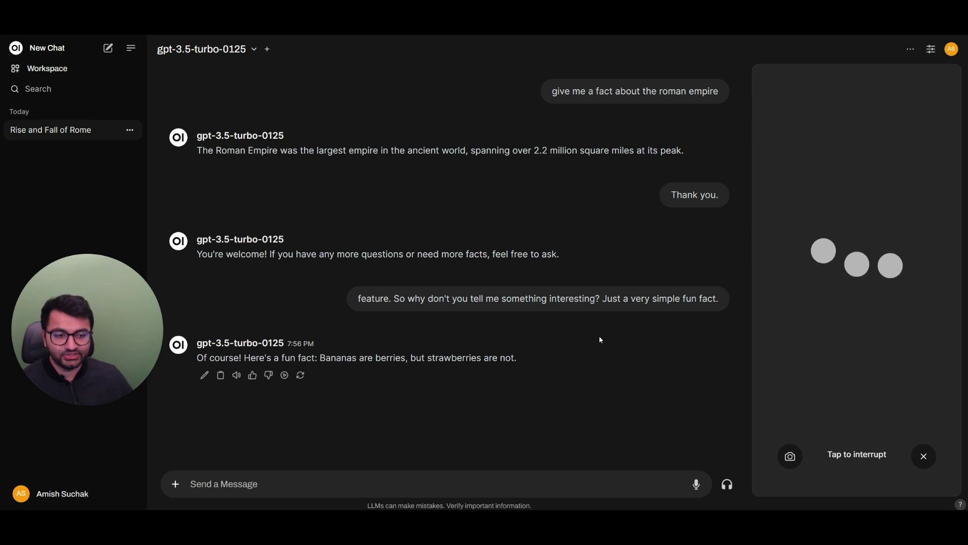
click(923, 455)
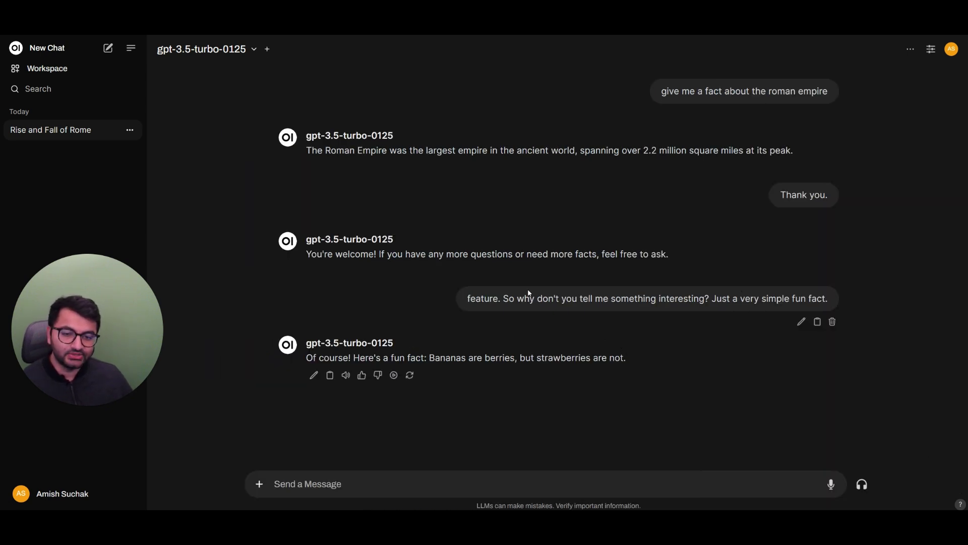
drag(476, 299, 818, 298)
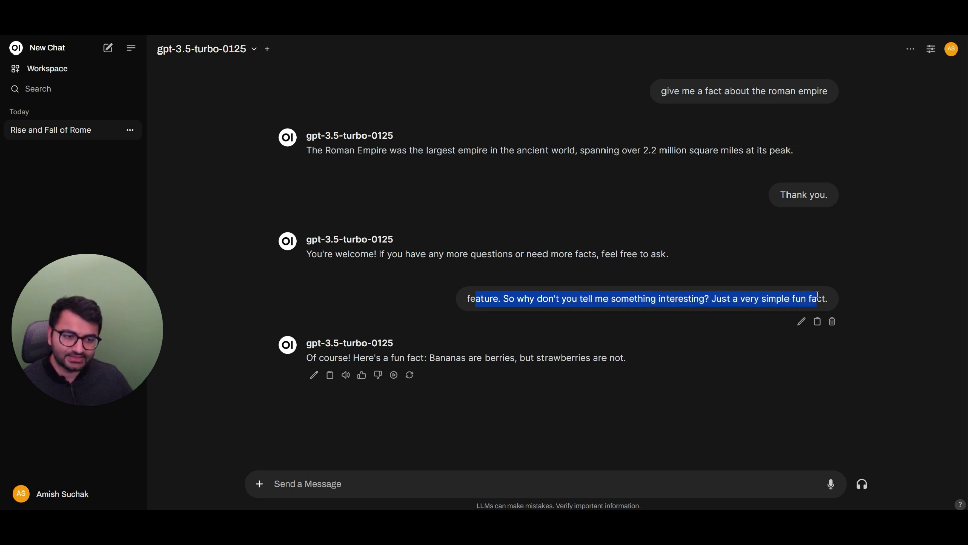
click(828, 296)
click(346, 375)
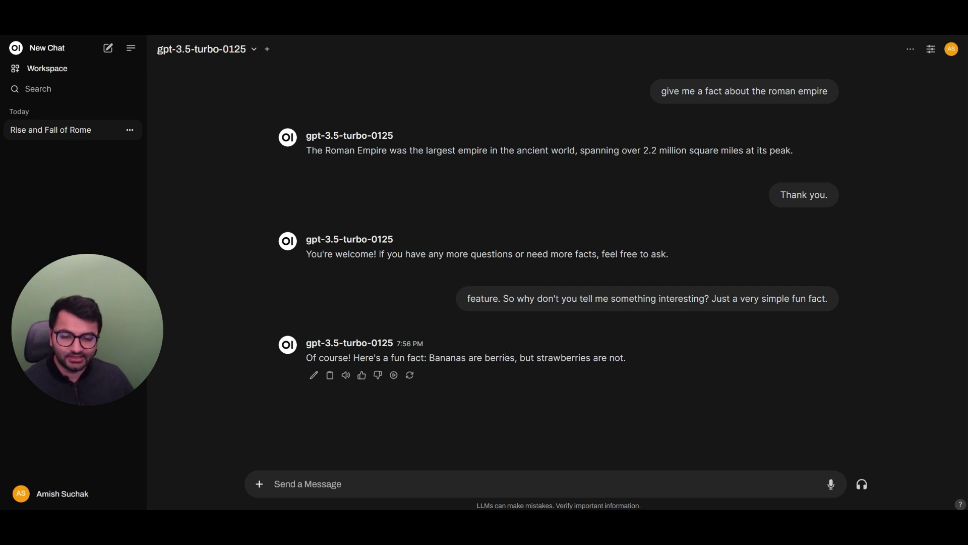
drag(520, 358, 538, 358)
click(562, 343)
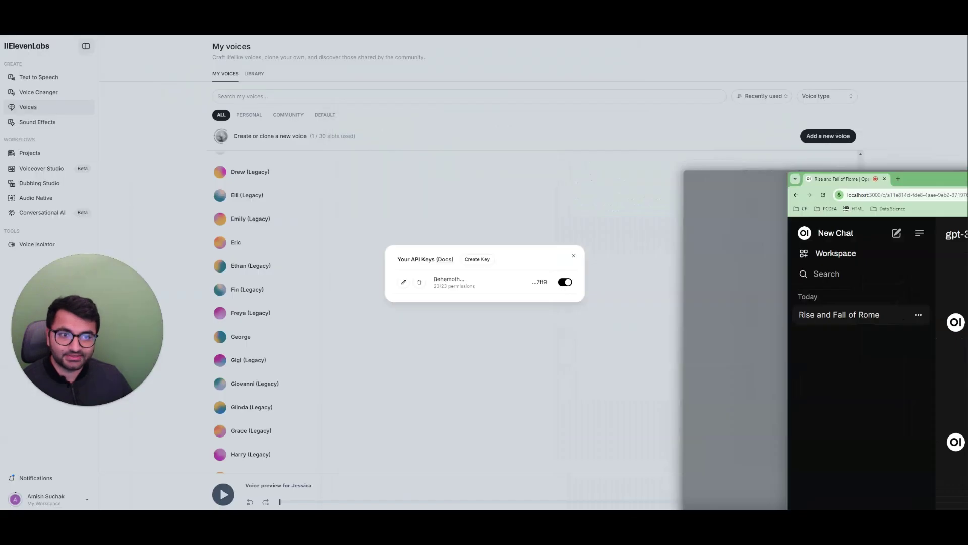
Close the API Keys dialog and scroll to the plan cards on the Subscription page
click(413, 227)
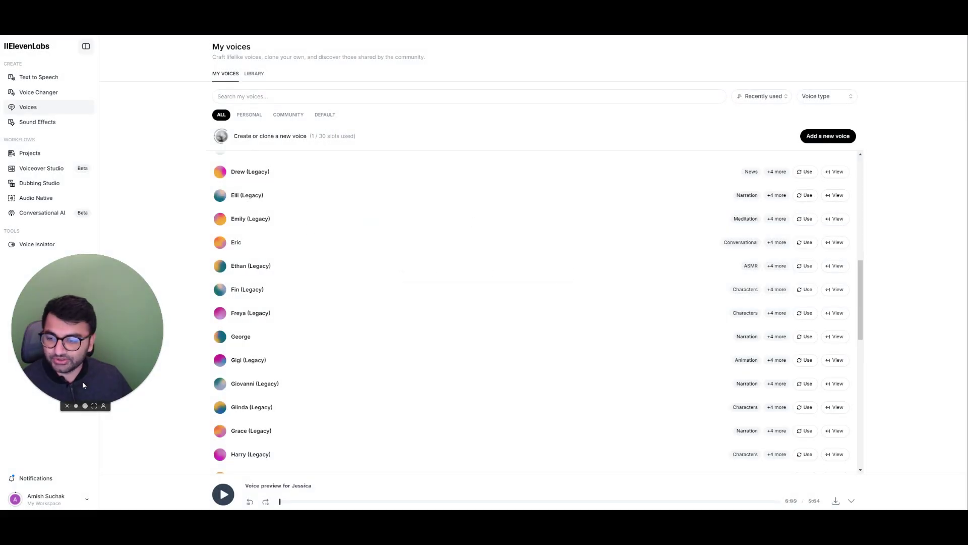
click(66, 496)
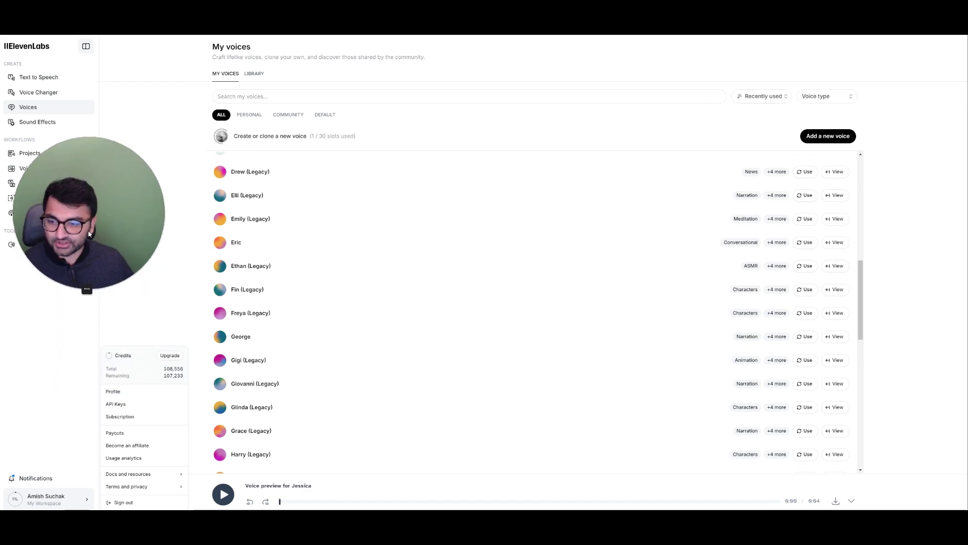
click(125, 417)
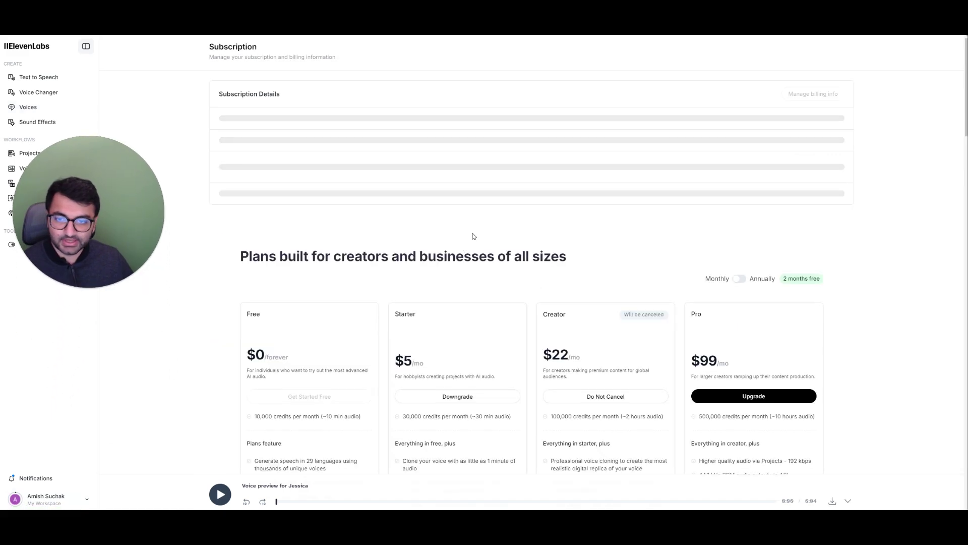
scroll(267, 275, down, 2)
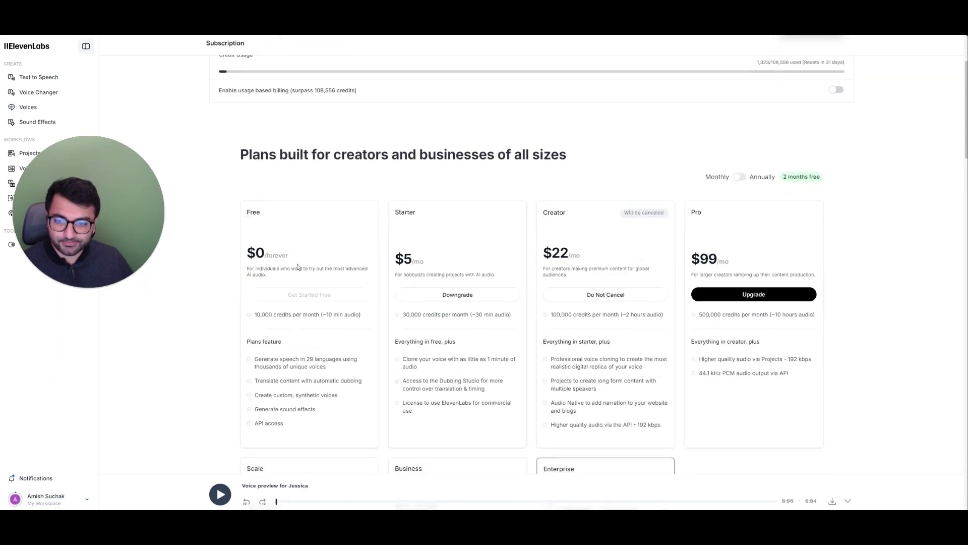
Highlight the Free plan's API access, sound effects and custom voices, and Starter's voice cloning
triple_click(258, 424)
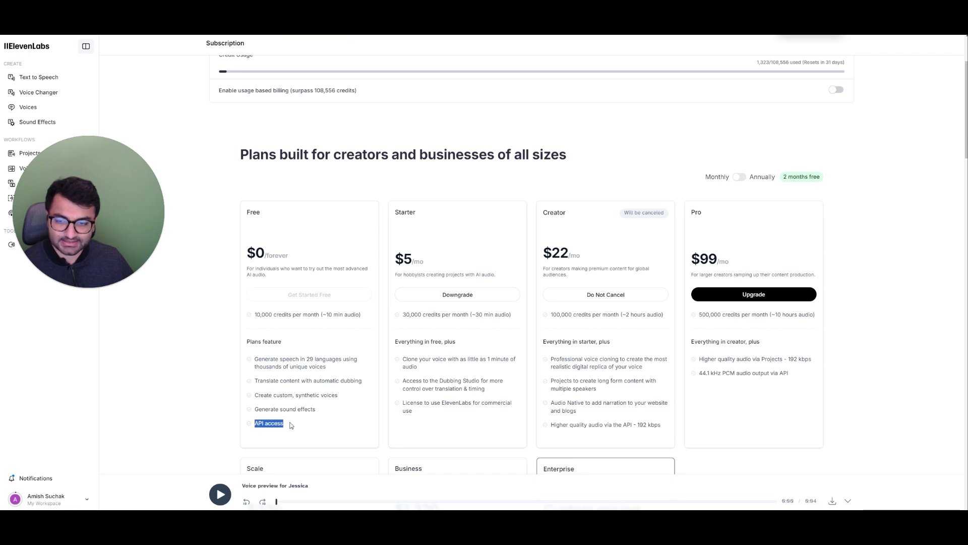
triple_click(264, 407)
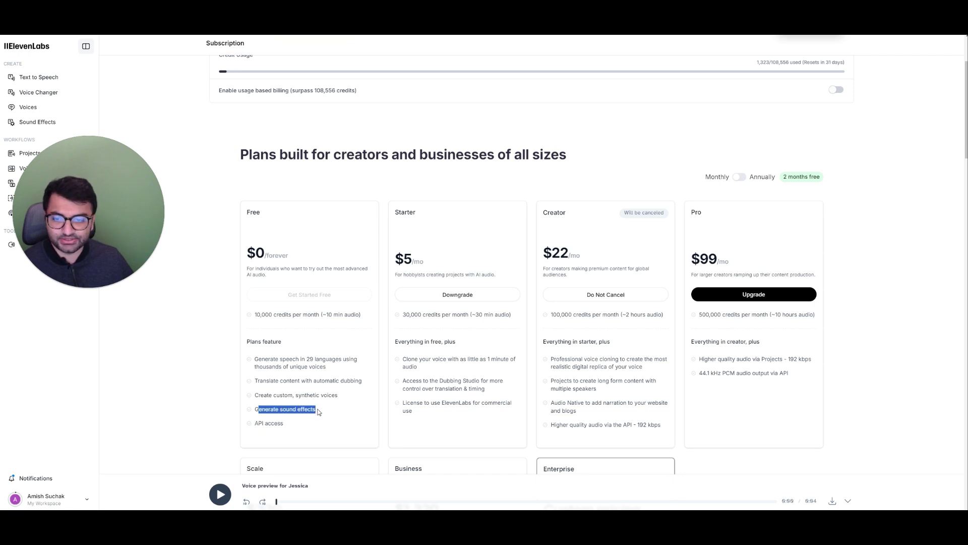
drag(264, 395, 338, 401)
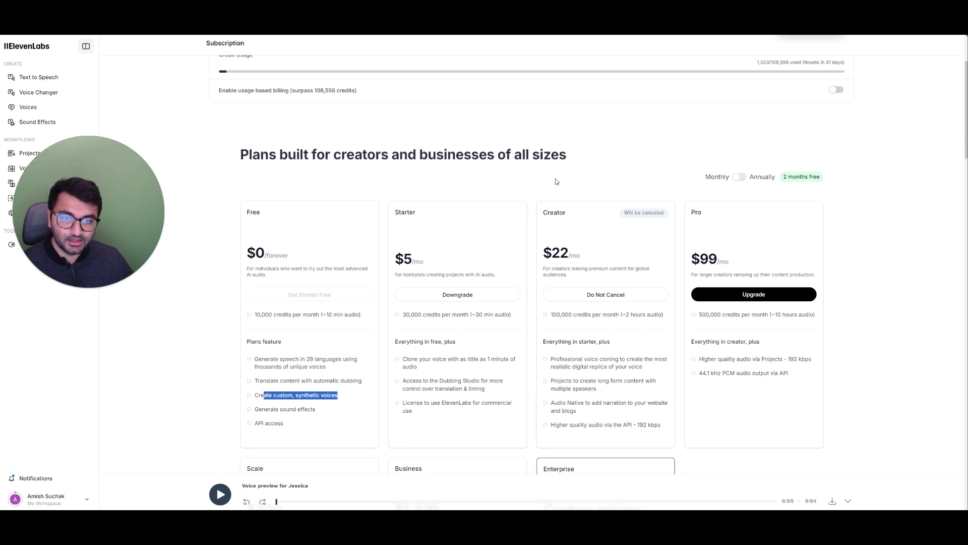
drag(403, 358, 466, 359)
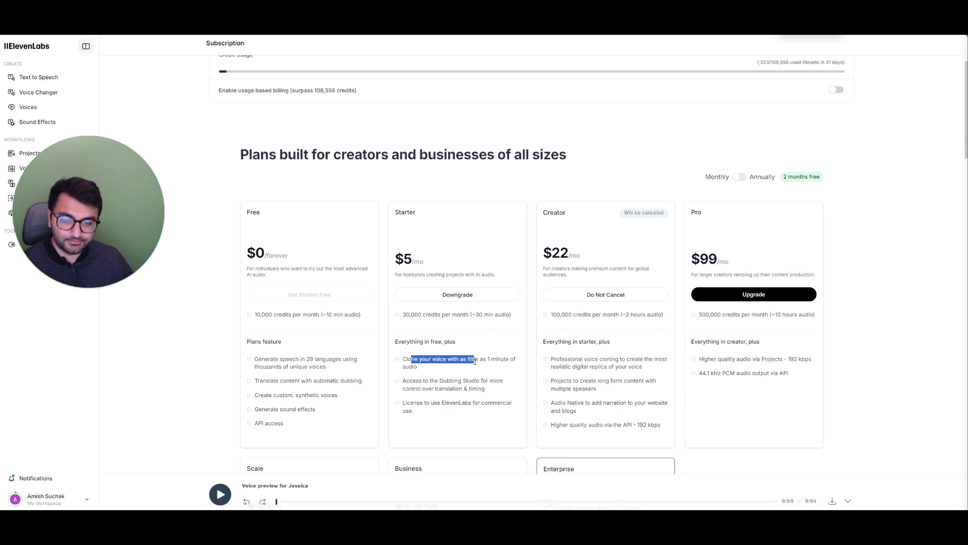
click(432, 361)
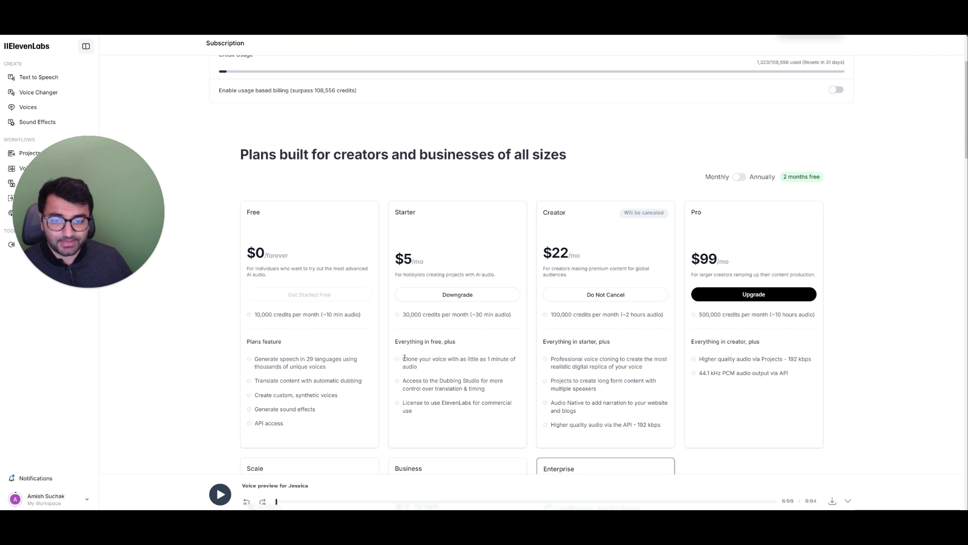